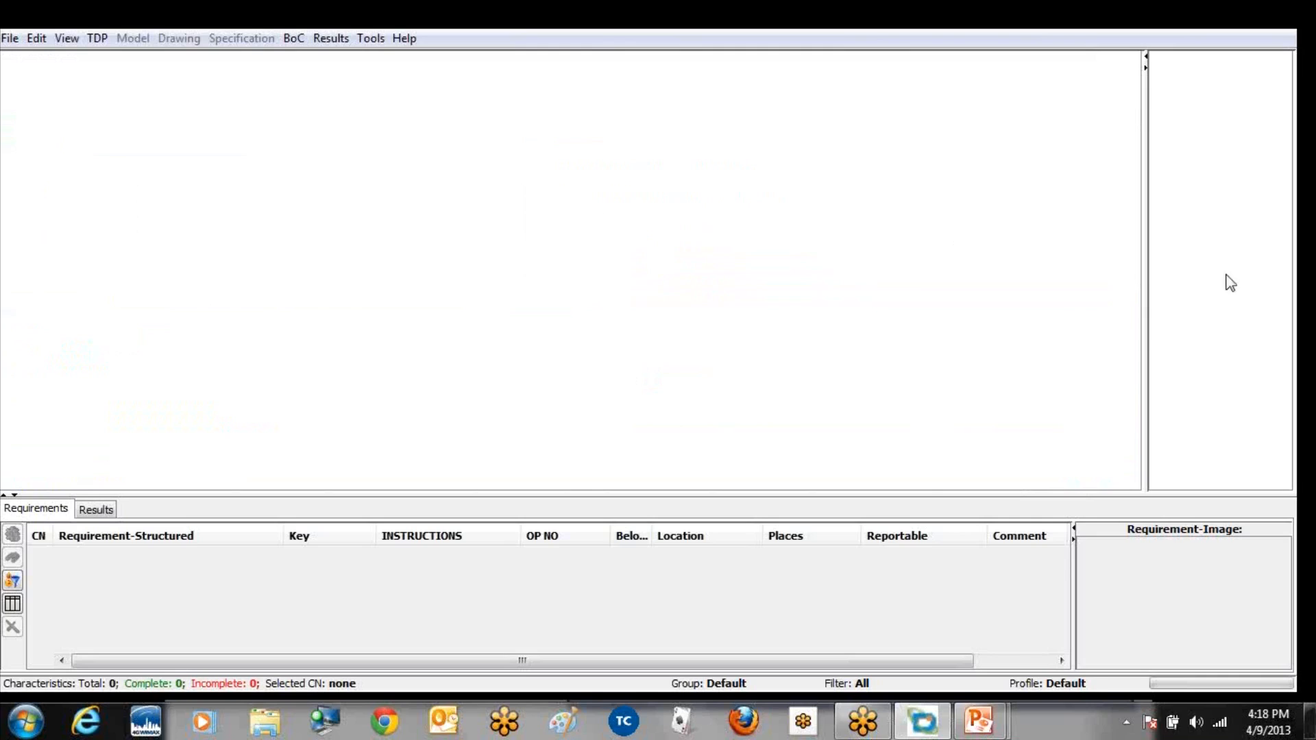
# Step: Widen the empty side pane and add the CAD model ScomoPart1.CATPart to the new TDP
pyautogui.moveTo(1147, 314); pyautogui.dragTo(1040, 314)
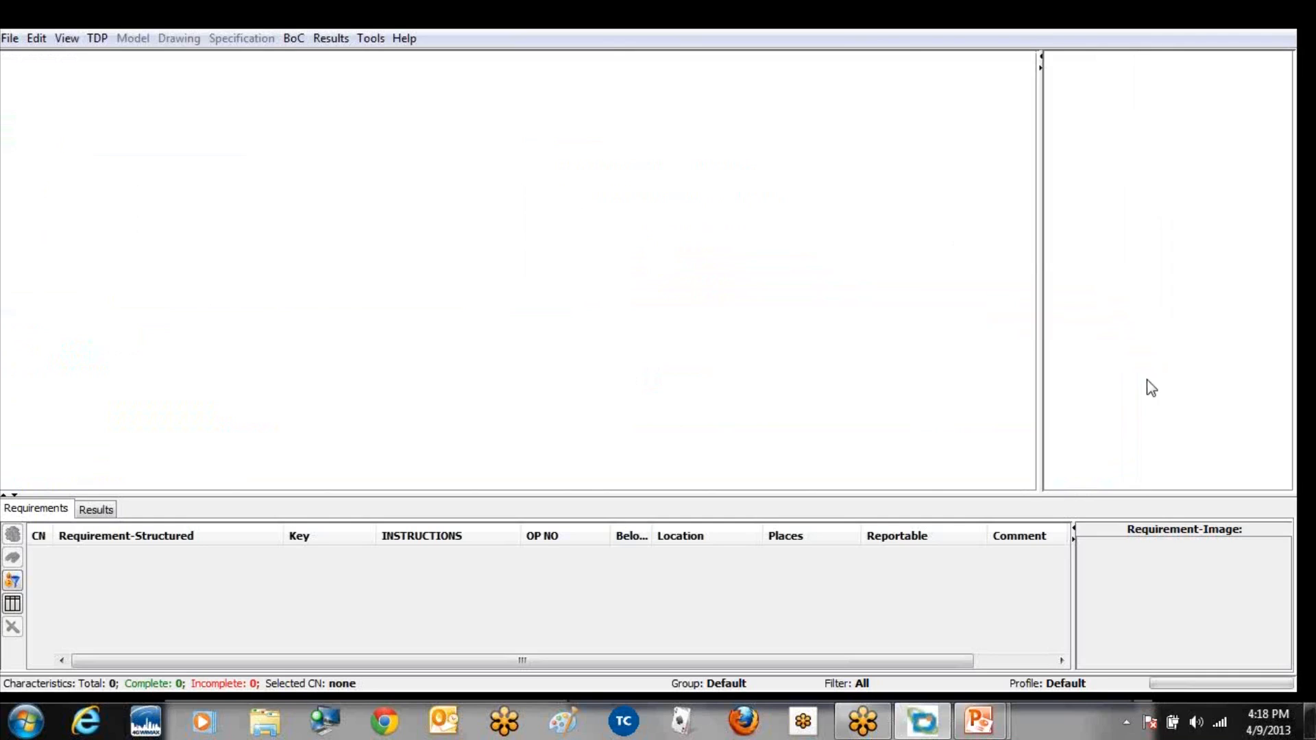
pyautogui.rightClick(414, 273)
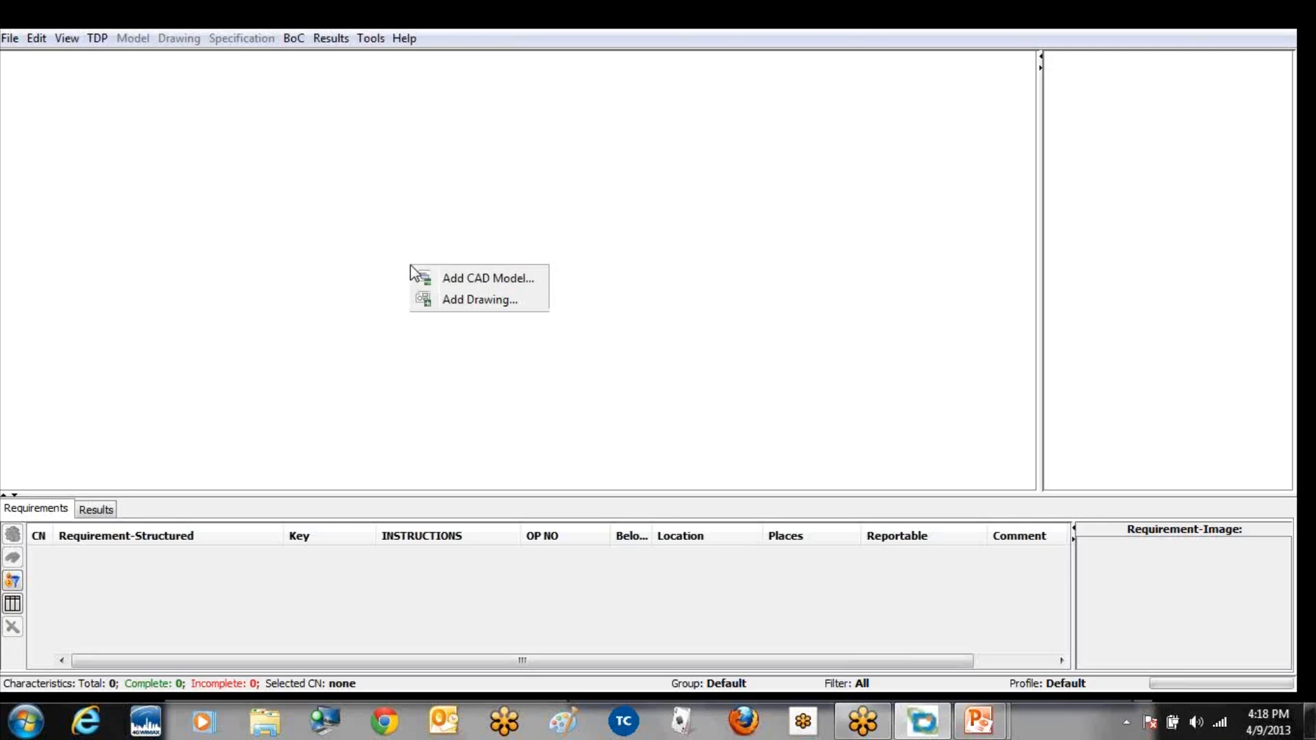
pyautogui.click(454, 279)
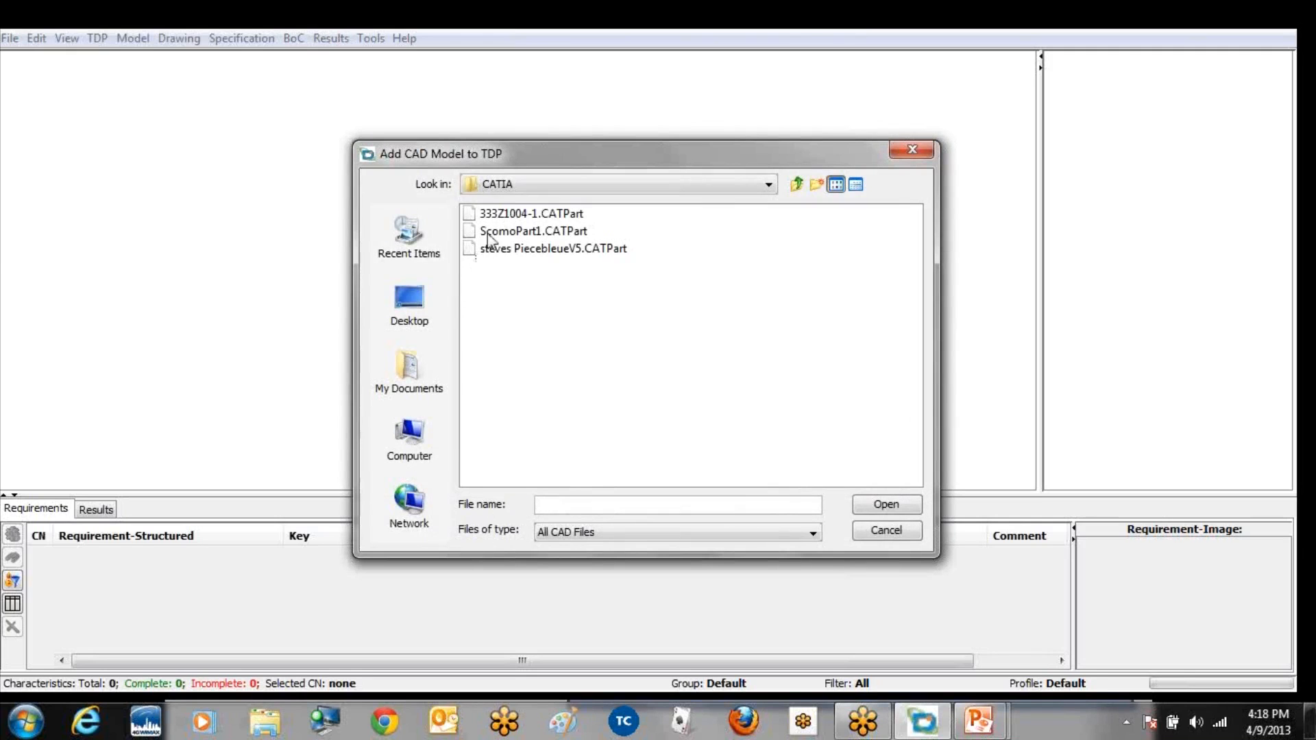
pyautogui.click(489, 233)
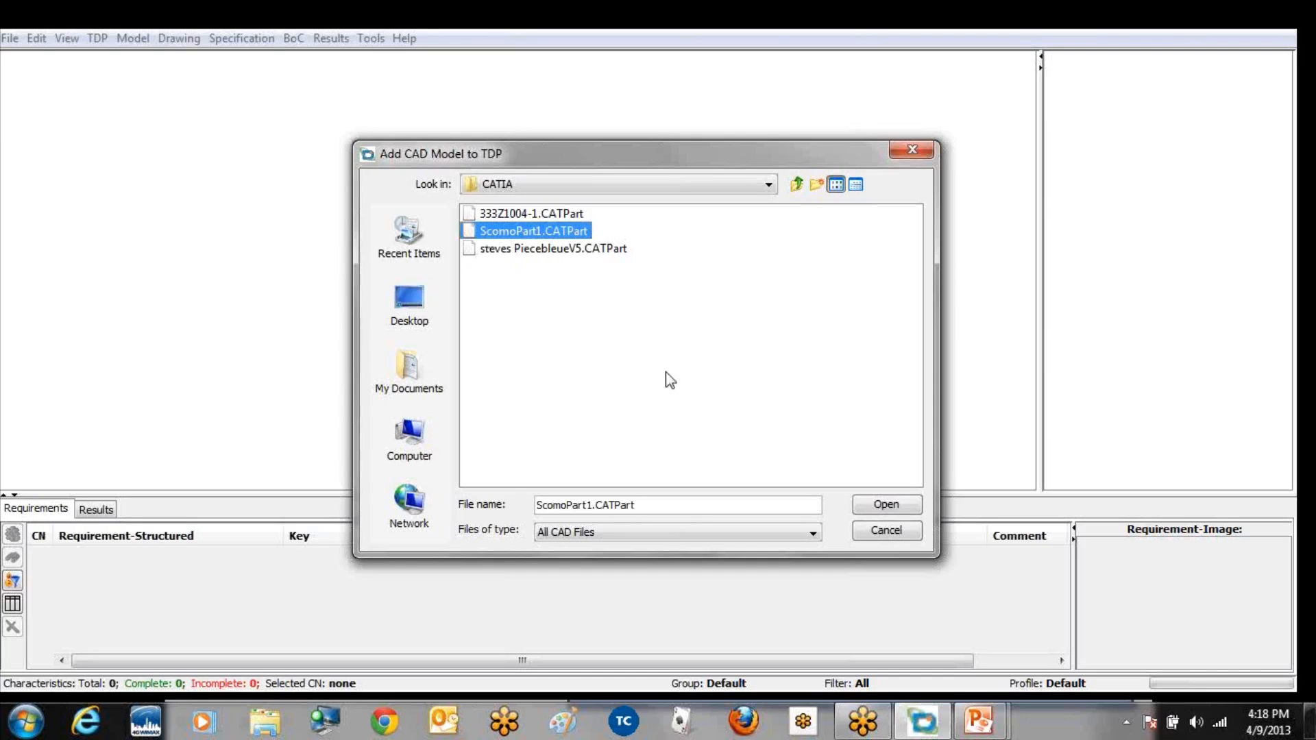
pyautogui.click(883, 507)
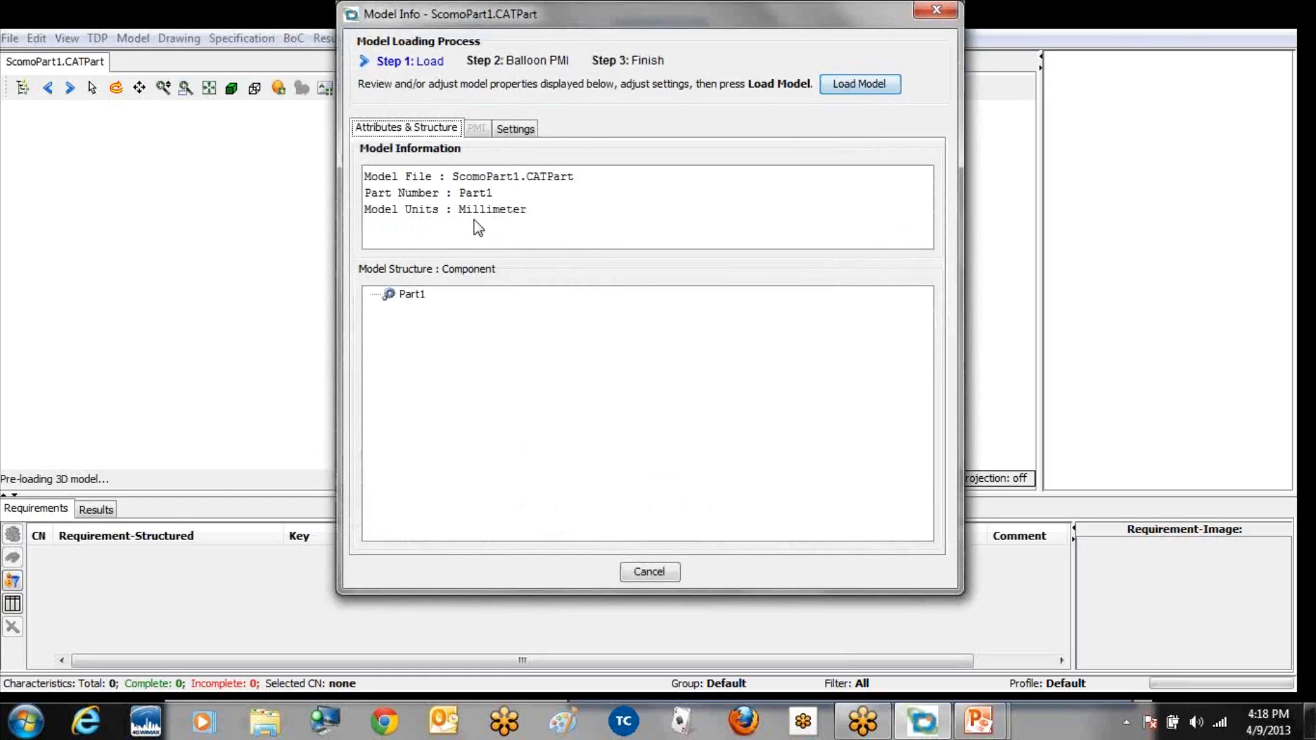
# Step: Load the ScomoPart1 model and balloon all its PMI according to the current PMI table, finishing the loading process
pyautogui.click(856, 84)
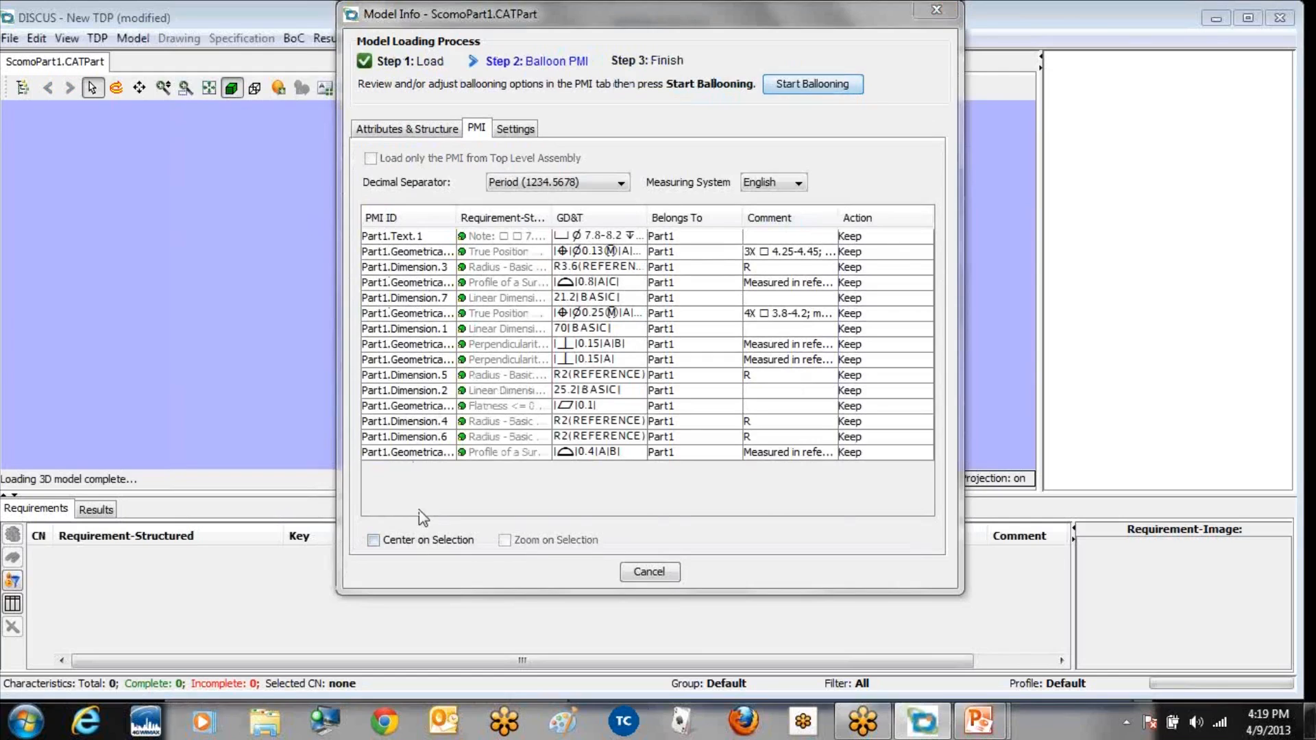
pyautogui.click(805, 83)
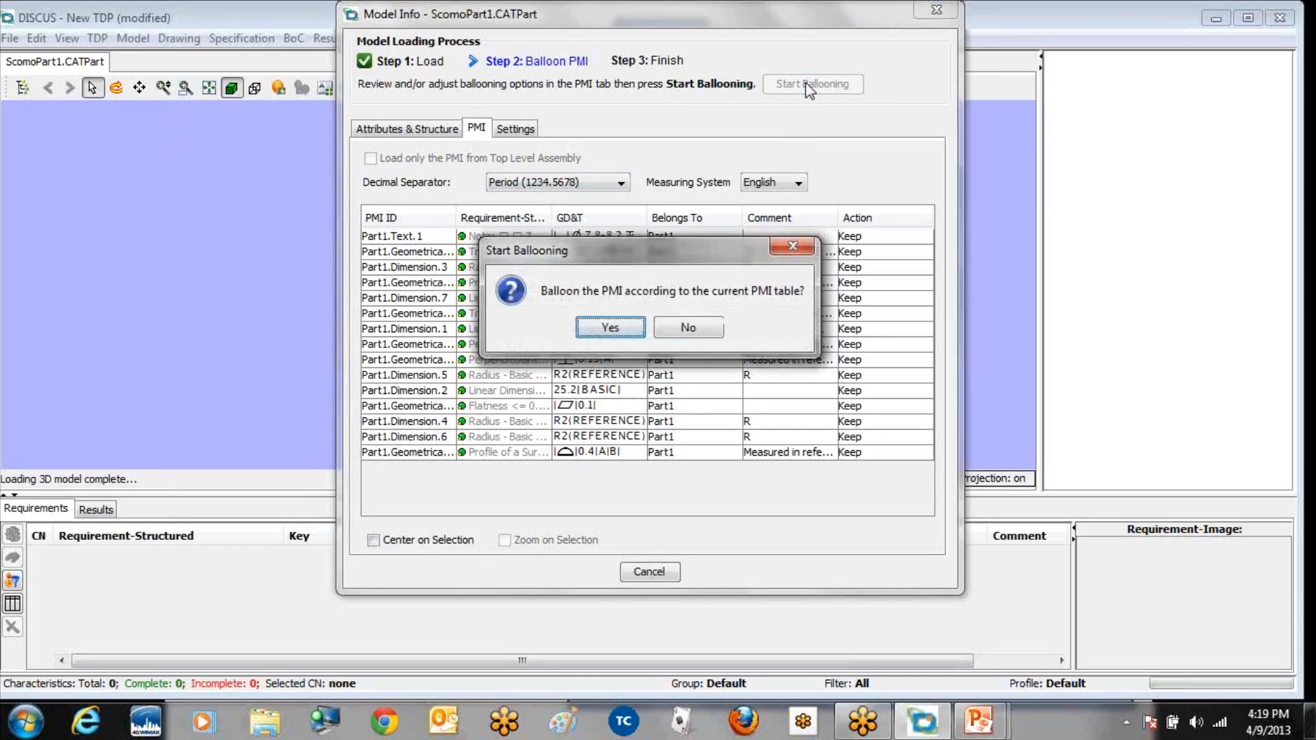
pyautogui.click(610, 329)
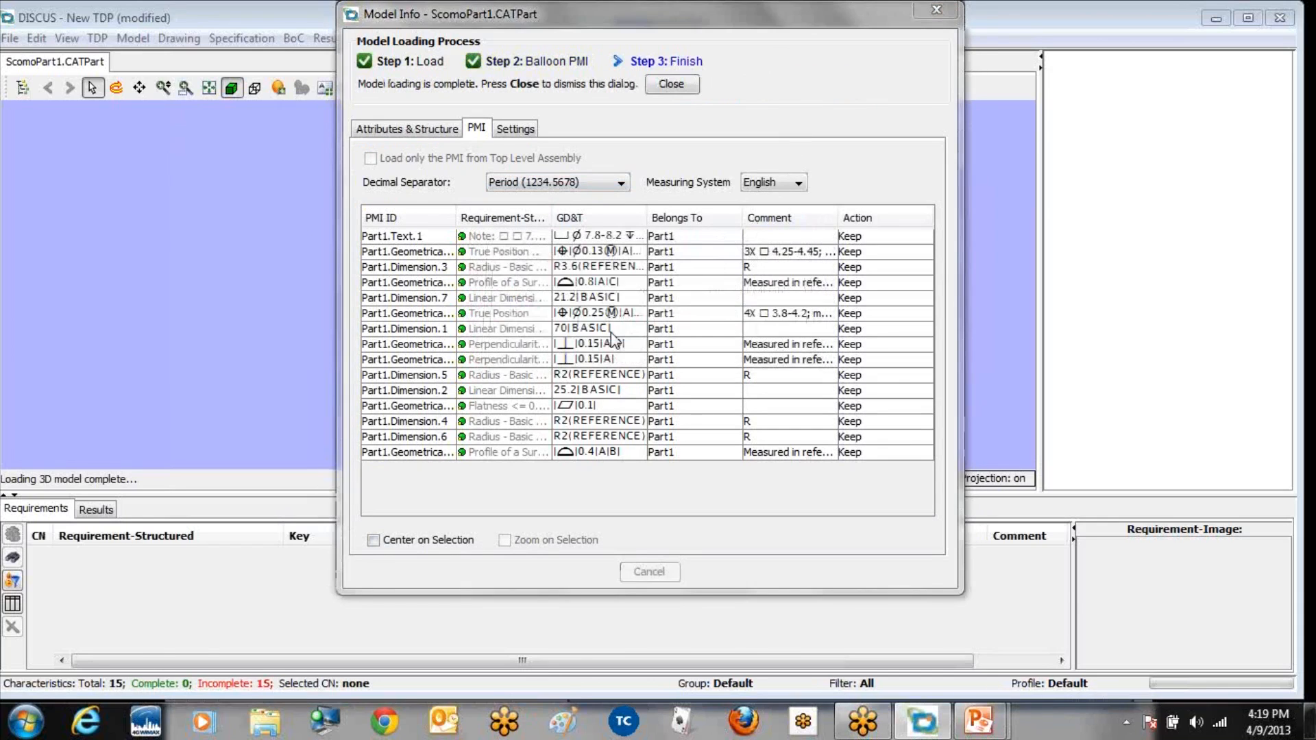
pyautogui.click(670, 85)
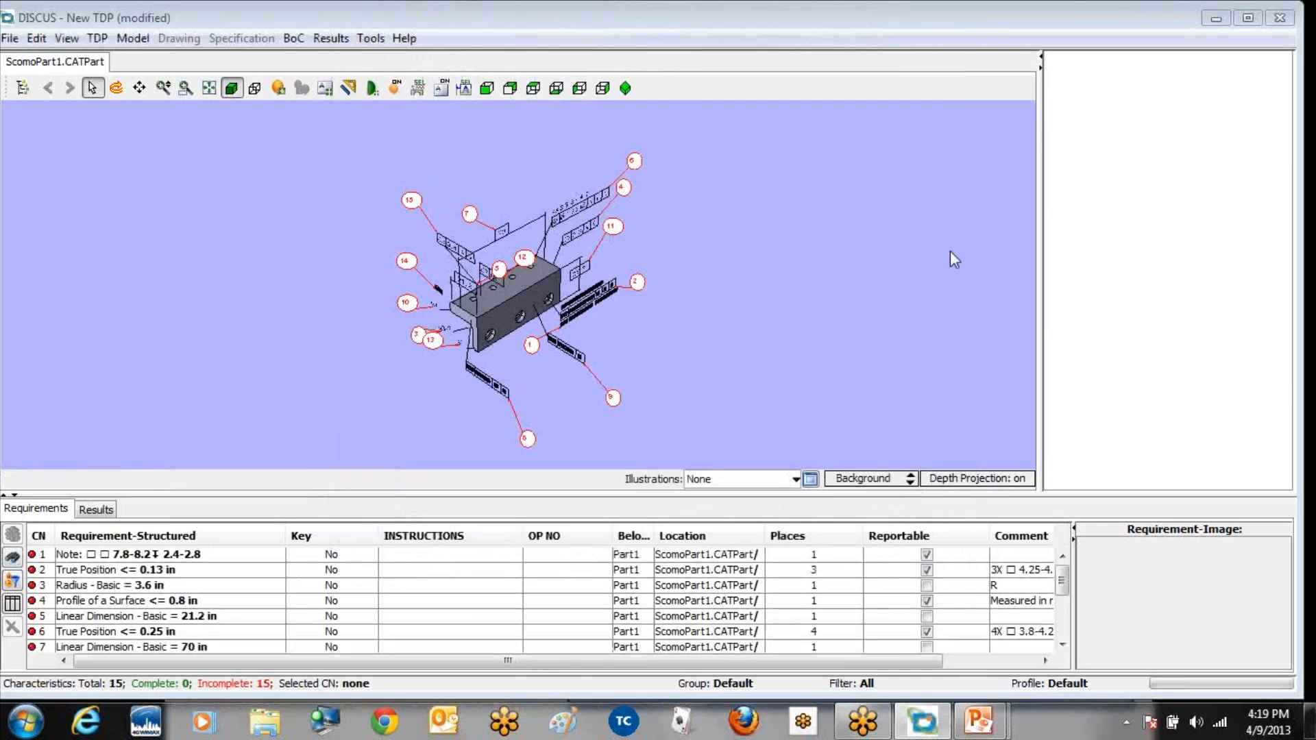
# Step: Switch the requirements validator away from Image Requirements to one that accepts characteristics without images
pyautogui.click(370, 41)
pyautogui.moveTo(511, 58)
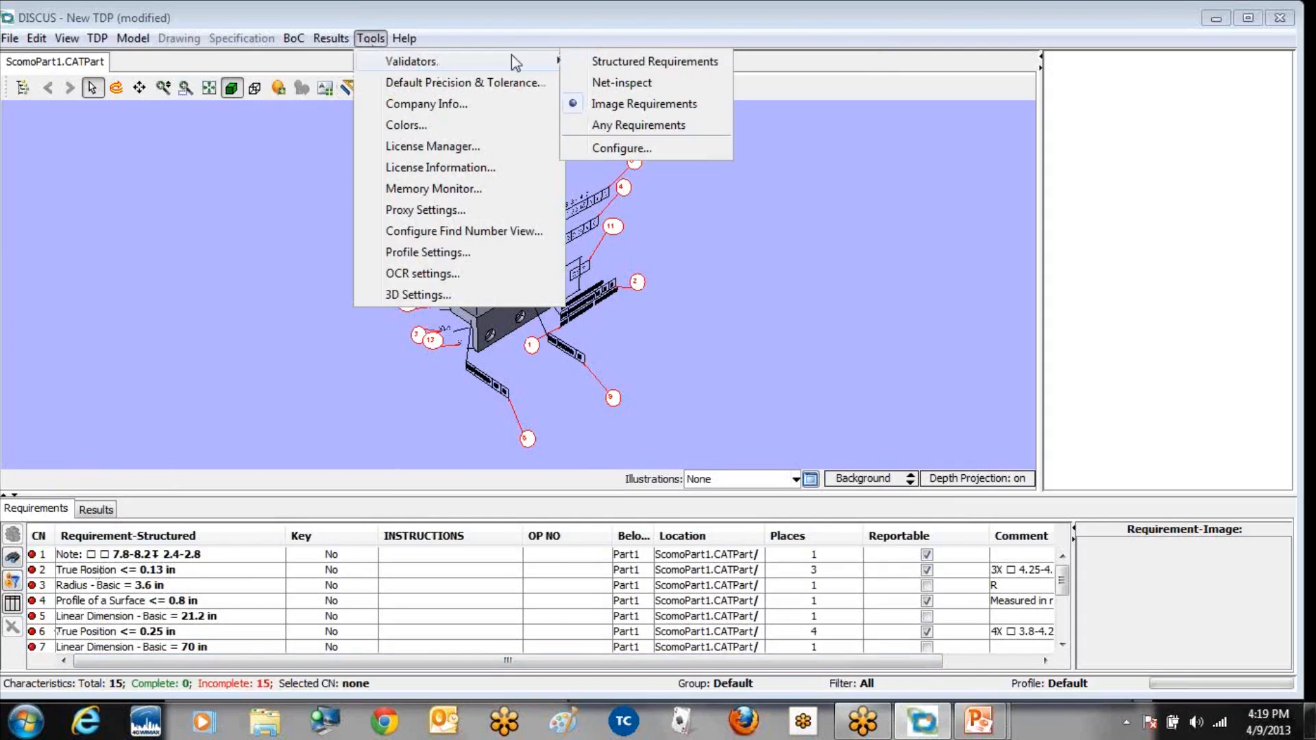
pyautogui.click(608, 106)
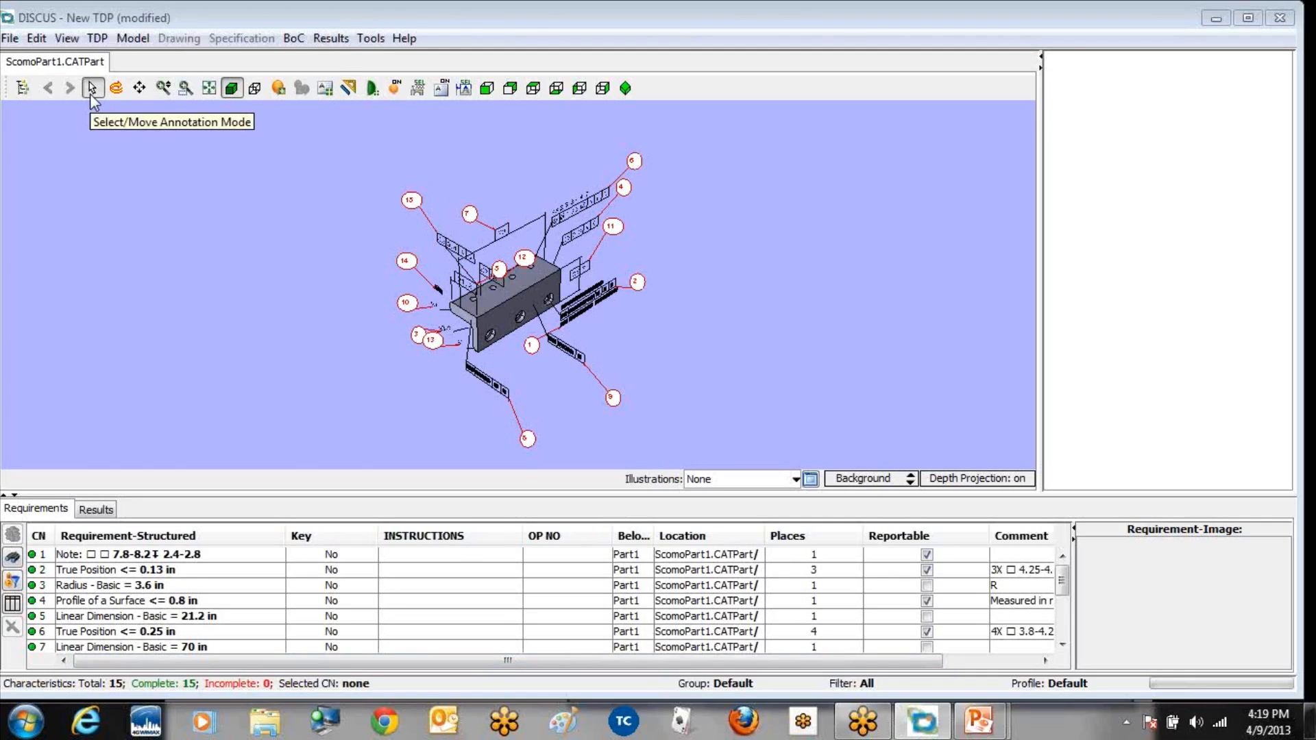
# Step: Rotate, pan and zoom the 3D model to examine the ballooned part and its annotations
pyautogui.click(115, 87)
pyautogui.moveTo(457, 268)
pyautogui.mouseDown()
pyautogui.moveTo(434, 226)
pyautogui.moveTo(432, 282)
pyautogui.moveTo(379, 275)
pyautogui.mouseUp()
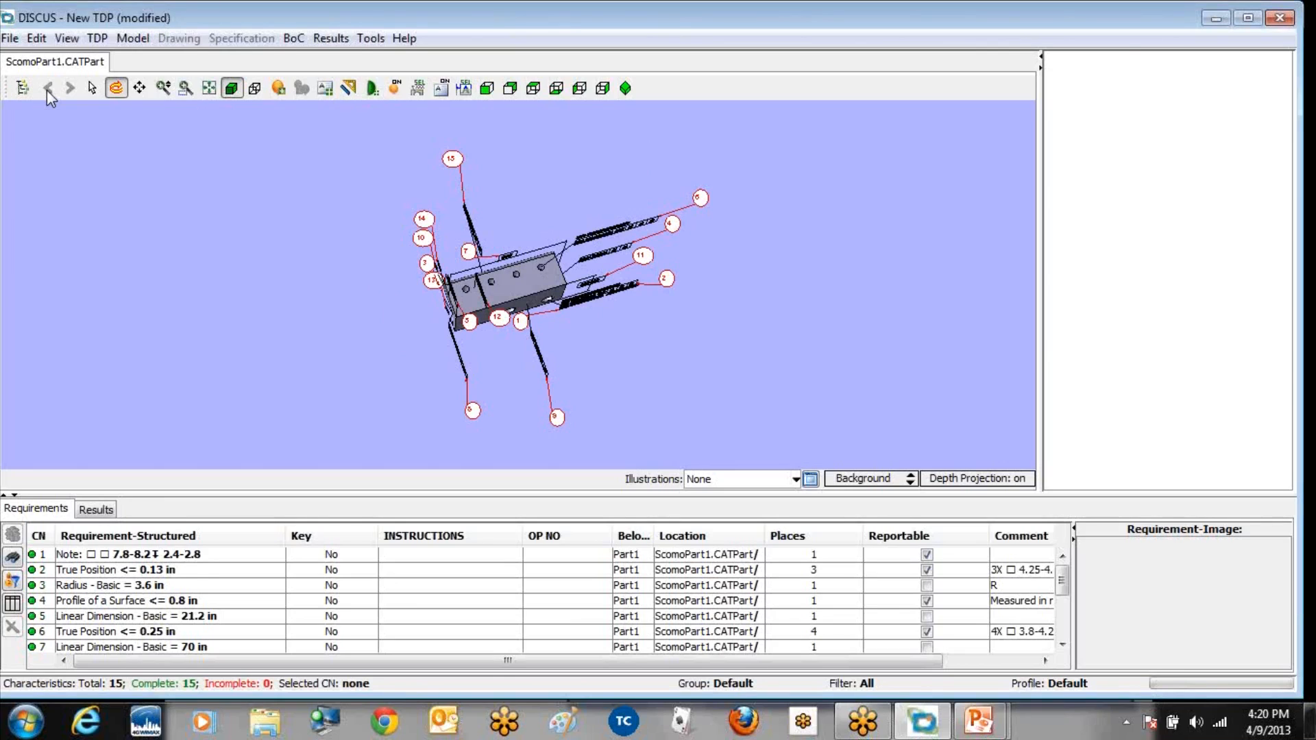
pyautogui.click(139, 87)
pyautogui.moveTo(484, 288)
pyautogui.mouseDown()
pyautogui.moveTo(454, 267)
pyautogui.moveTo(523, 255)
pyautogui.moveTo(463, 282)
pyautogui.mouseUp()
pyautogui.click(166, 91)
pyautogui.scroll(-3, 289, 200)
pyautogui.scroll(3, 289, 200)
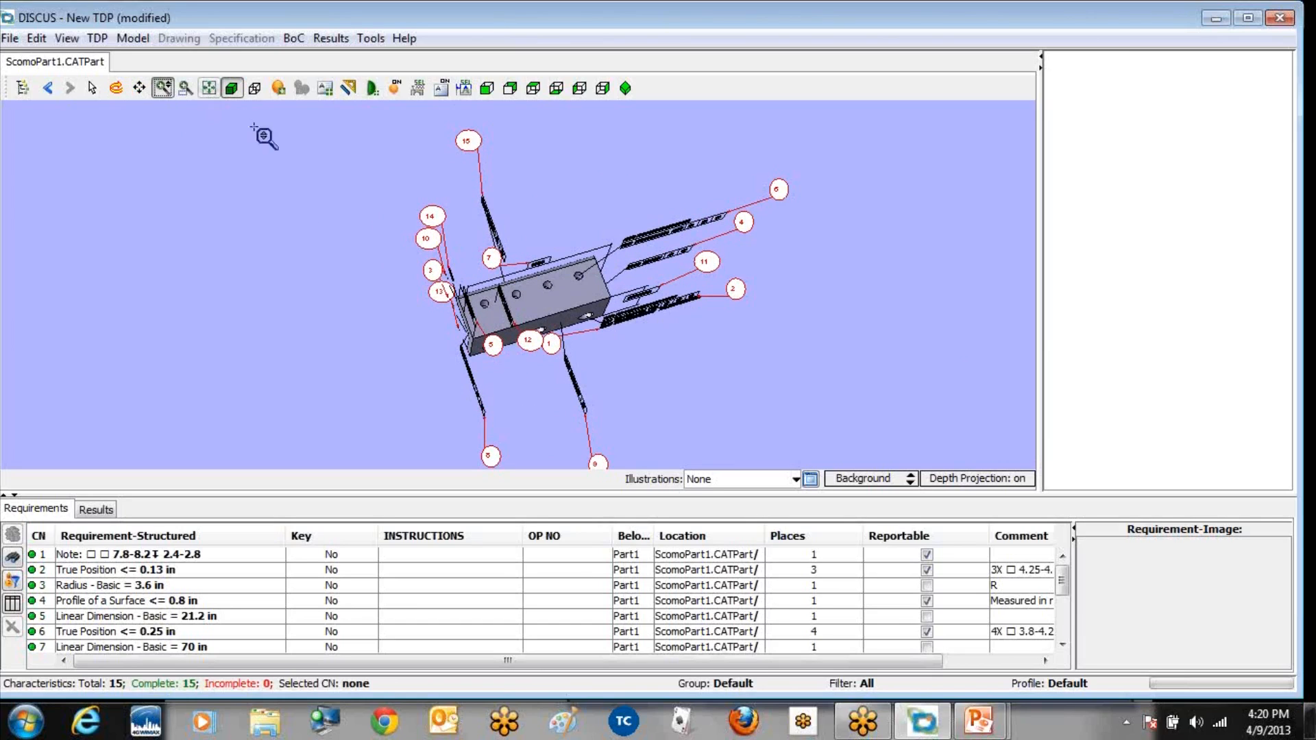
pyautogui.scroll(-1, 490, 308)
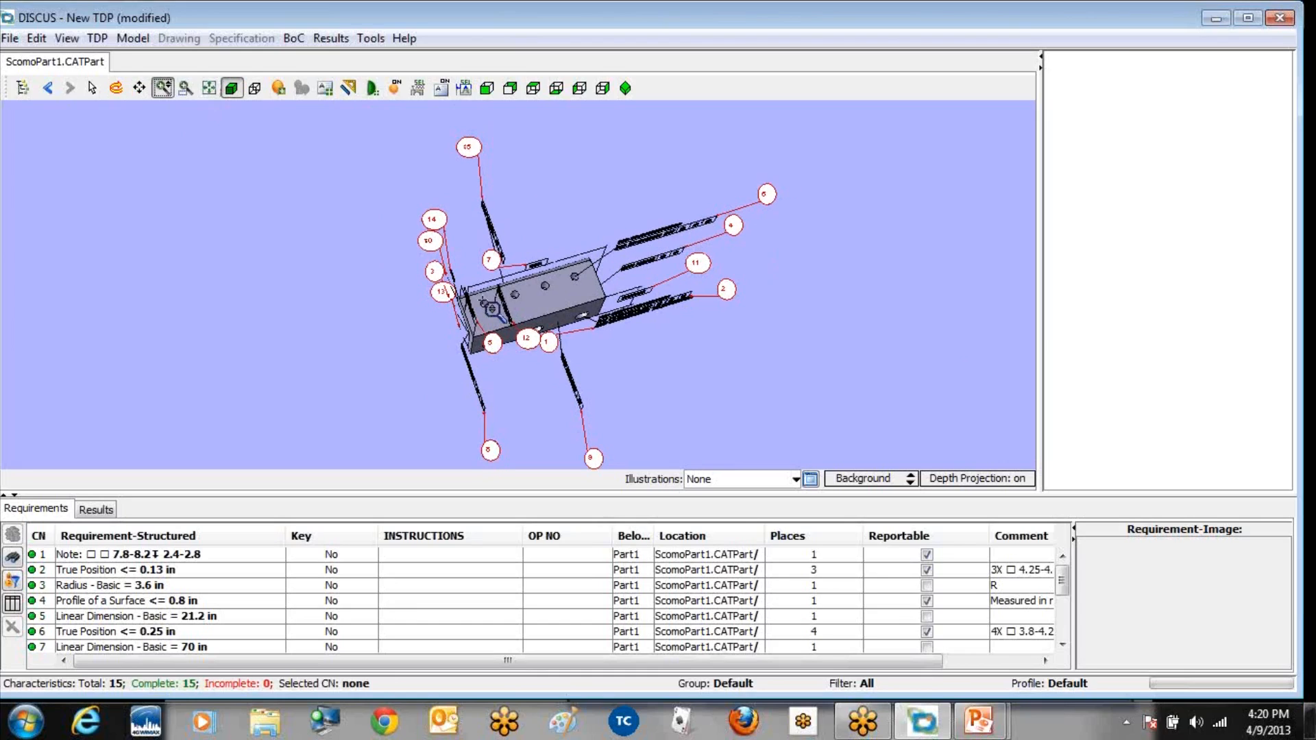
# Step: Turn the model incrementally up, down and sideways to inspect its balloons from different angles
pyautogui.press('Down')
pyautogui.press('Down')
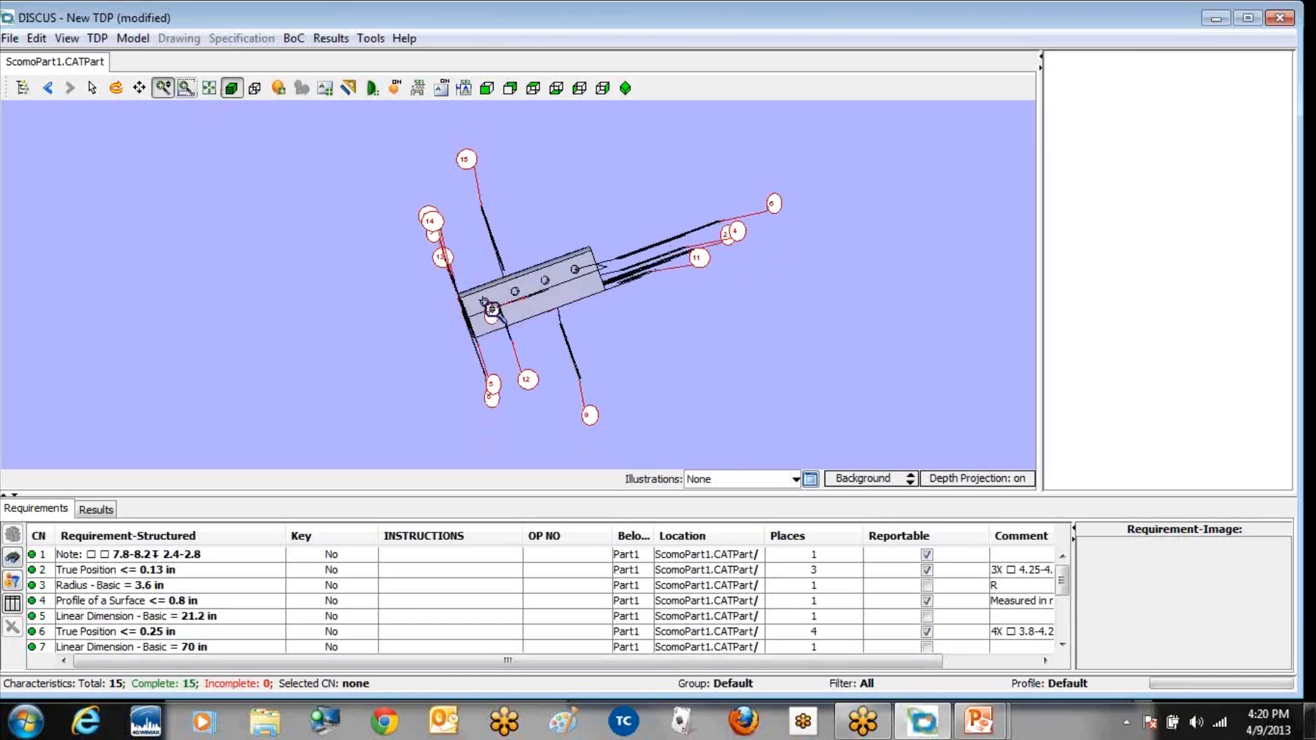
pyautogui.press('Up')
pyautogui.press('Up')
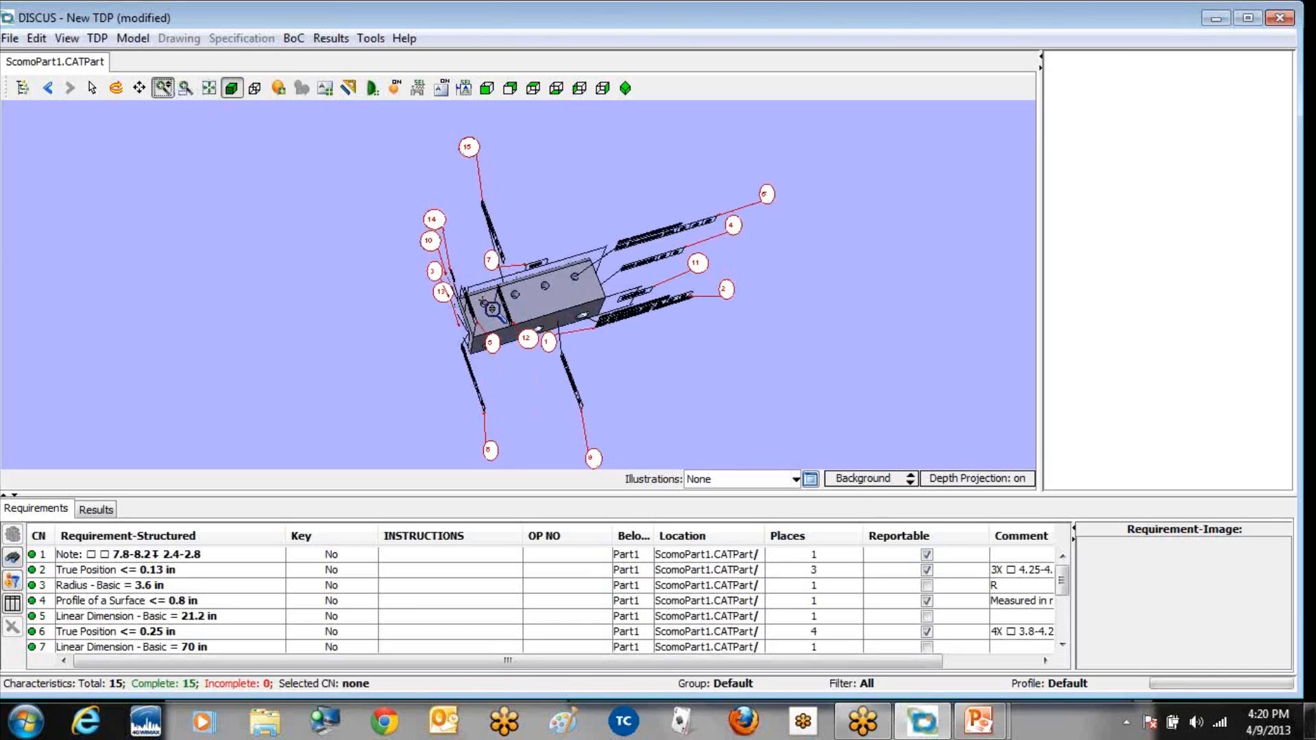
pyautogui.press('Left')
pyautogui.press('Left')
pyautogui.press('Left')
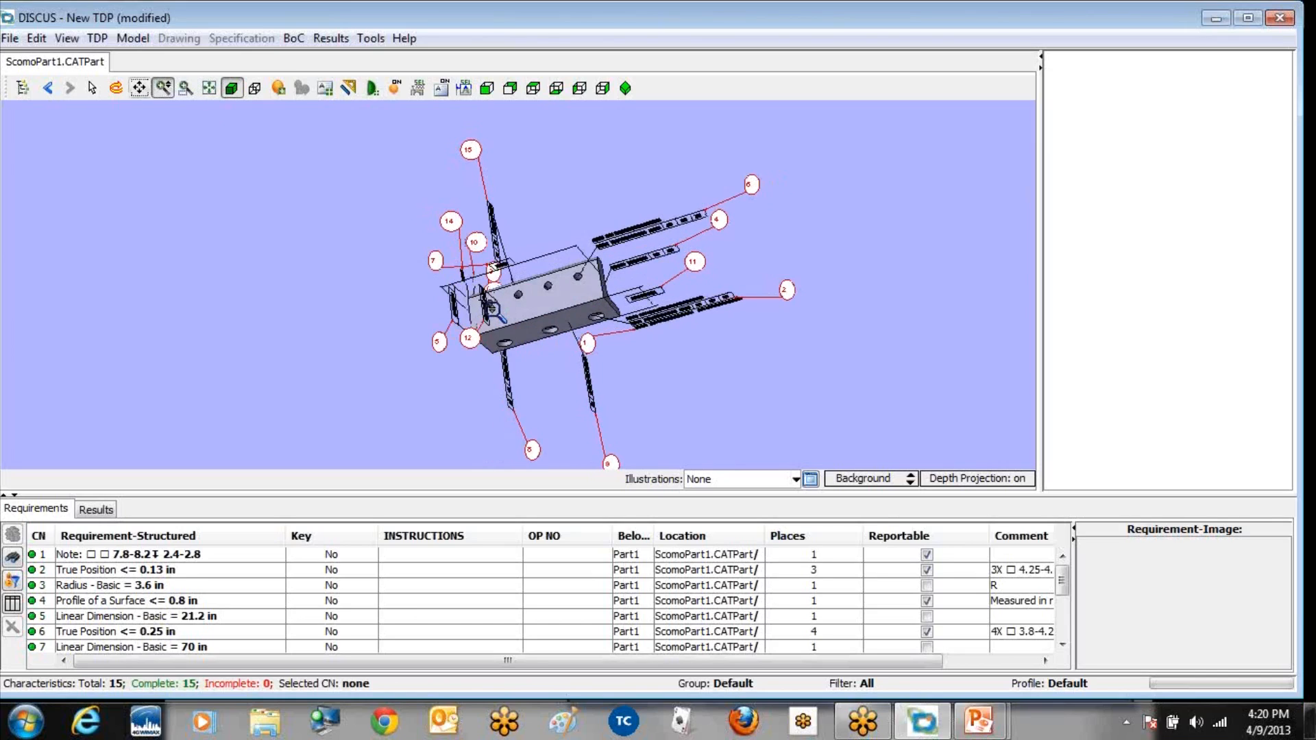
pyautogui.press('Right')
pyautogui.press('Right')
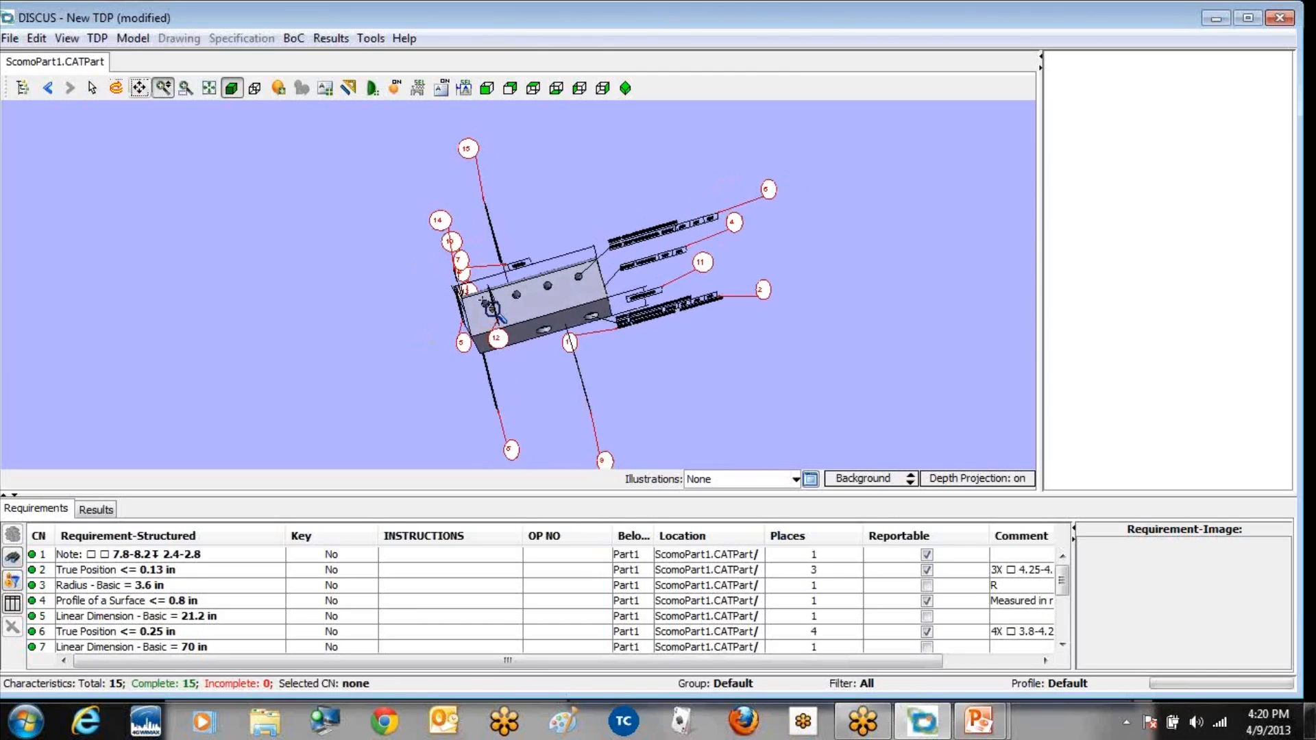
pyautogui.press('Left')
pyautogui.press('Right')
pyautogui.press('Right')
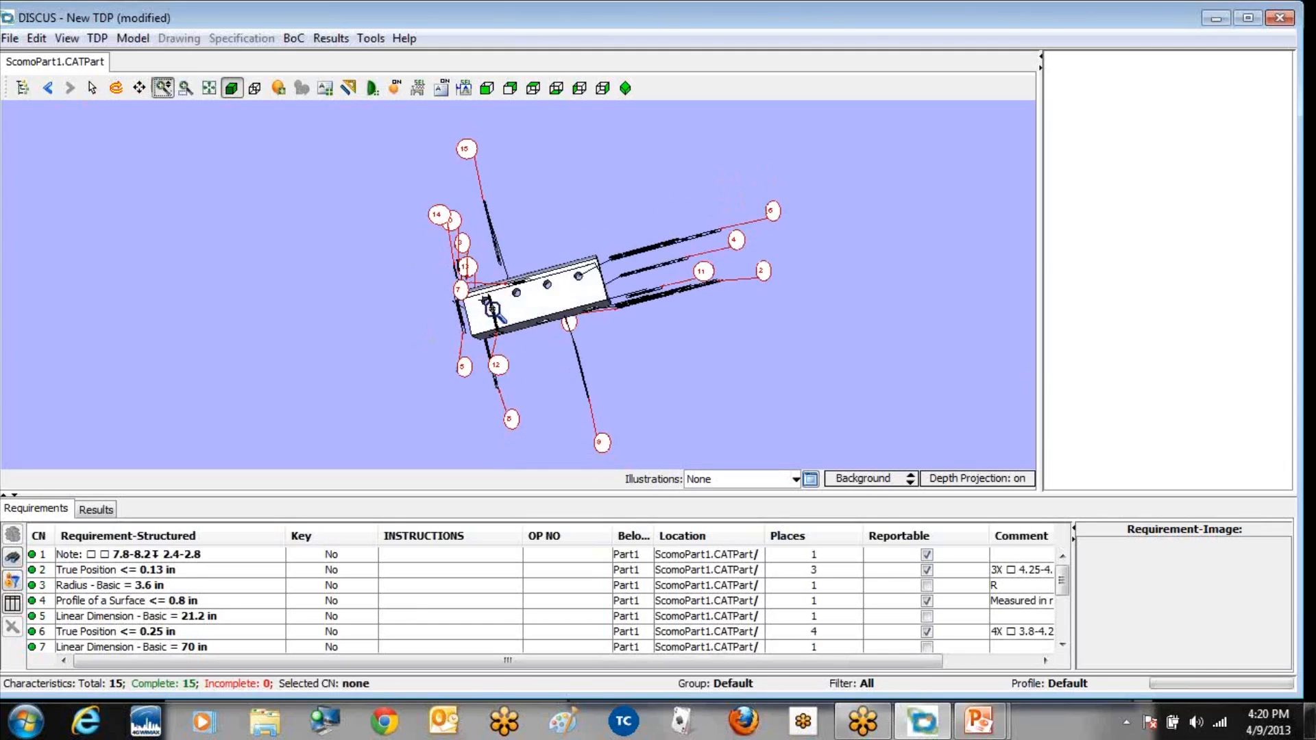
# Step: Move the crowded balloons 14, 10, 3, 13, 7 and 1 apart to clear spots around the part
pyautogui.click(93, 88)
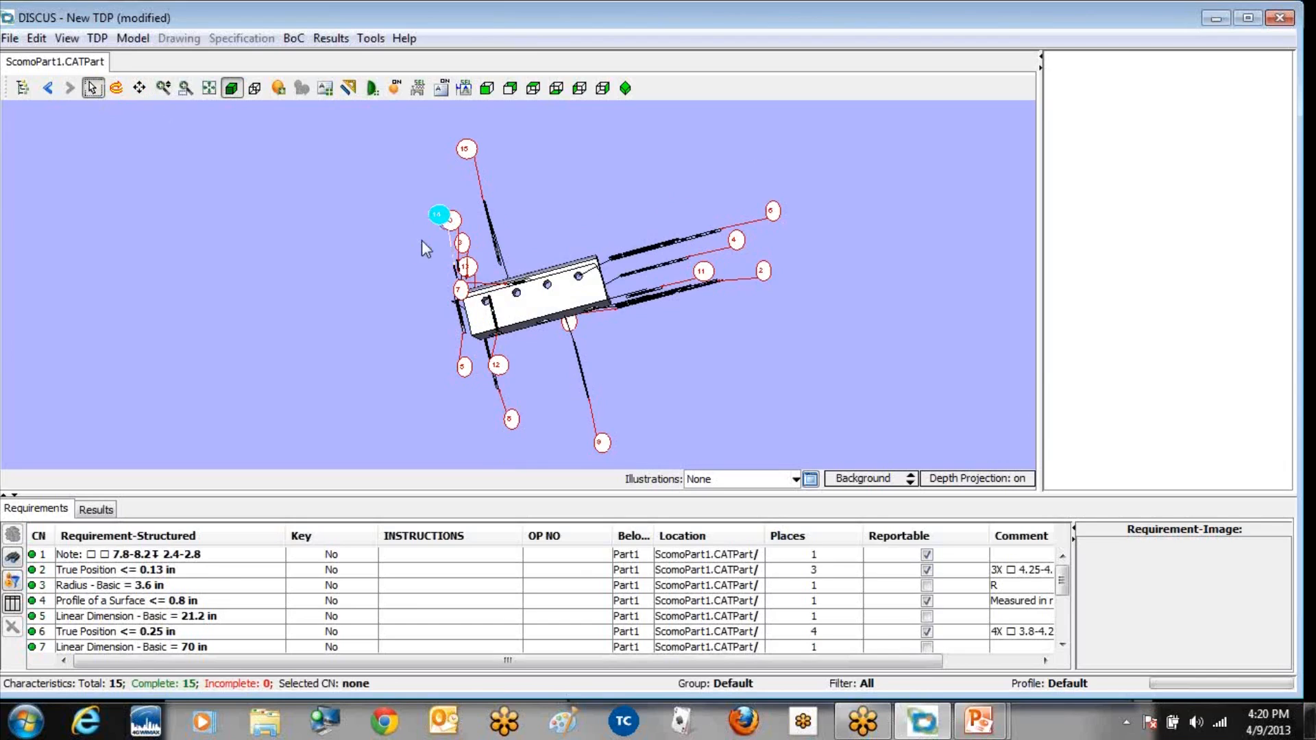
pyautogui.moveTo(438, 214); pyautogui.dragTo(411, 264)
pyautogui.moveTo(447, 219); pyautogui.dragTo(430, 297)
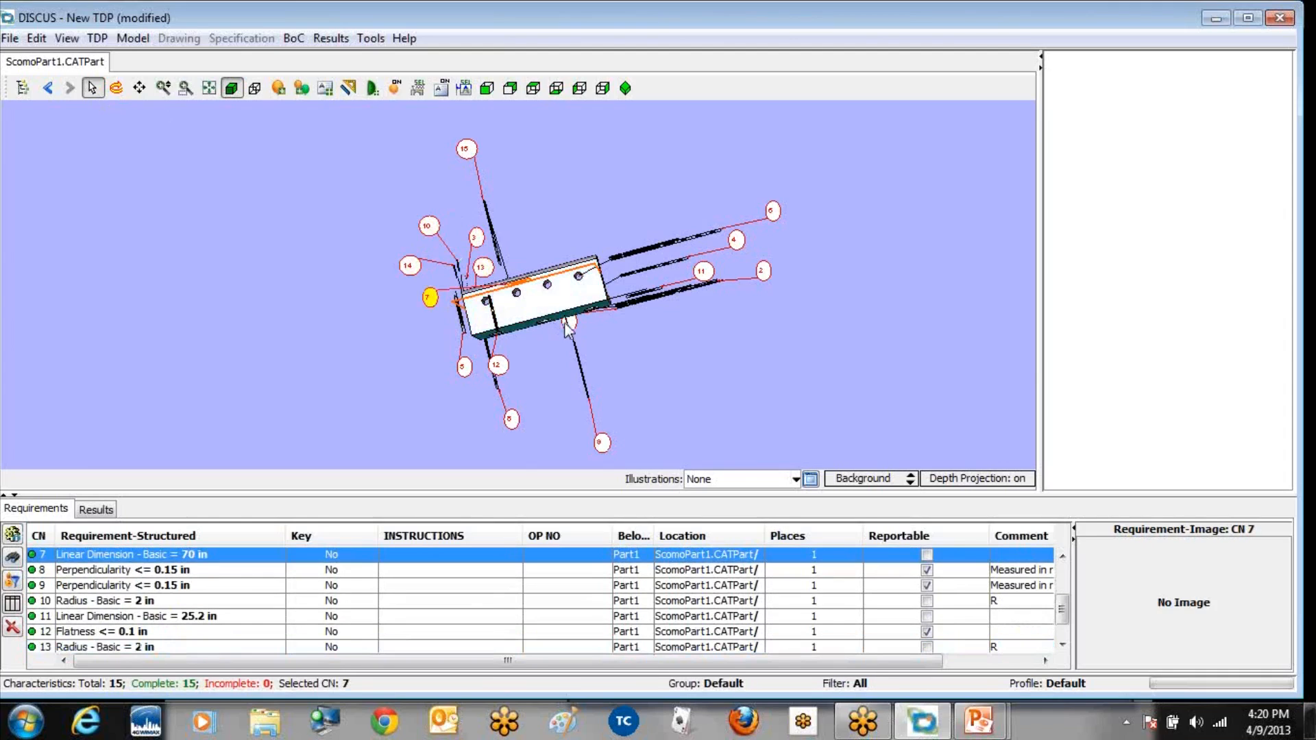
pyautogui.moveTo(566, 323); pyautogui.dragTo(590, 326)
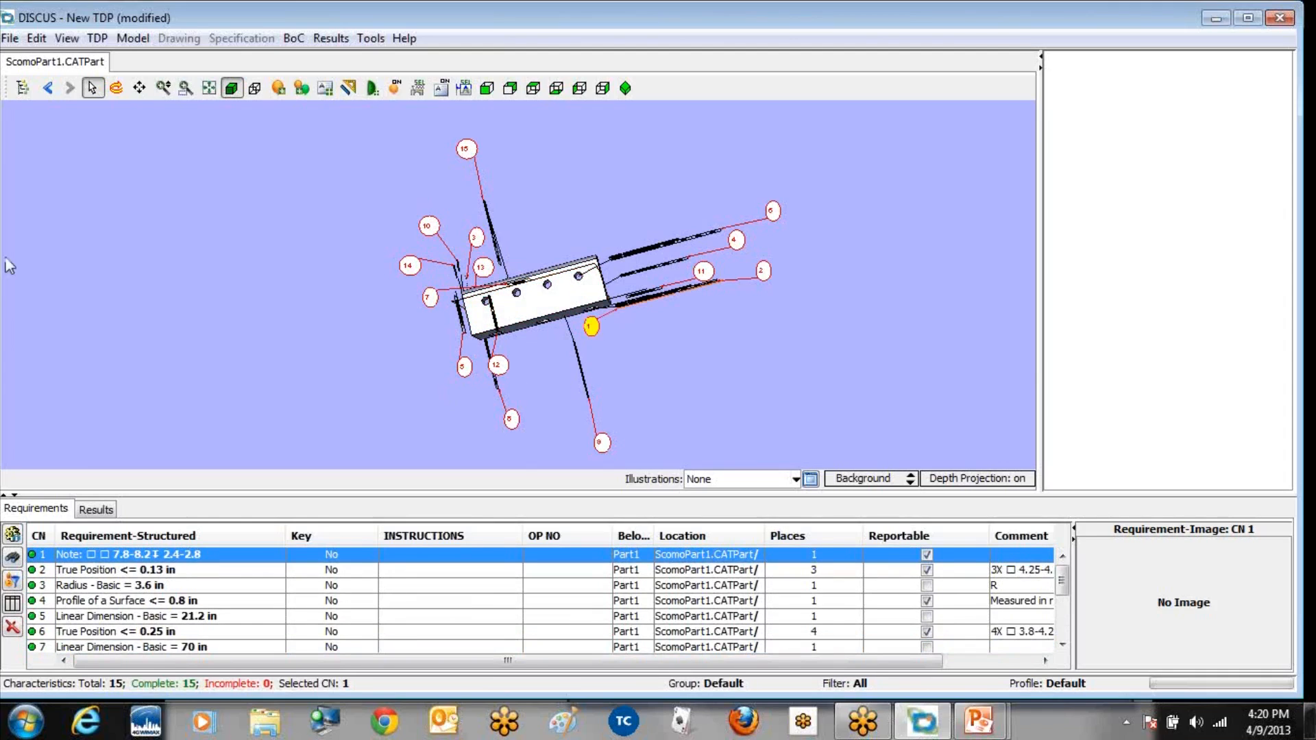
# Step: View the part in wireframe display and return it to shaded display
pyautogui.click(233, 92)
pyautogui.click(255, 89)
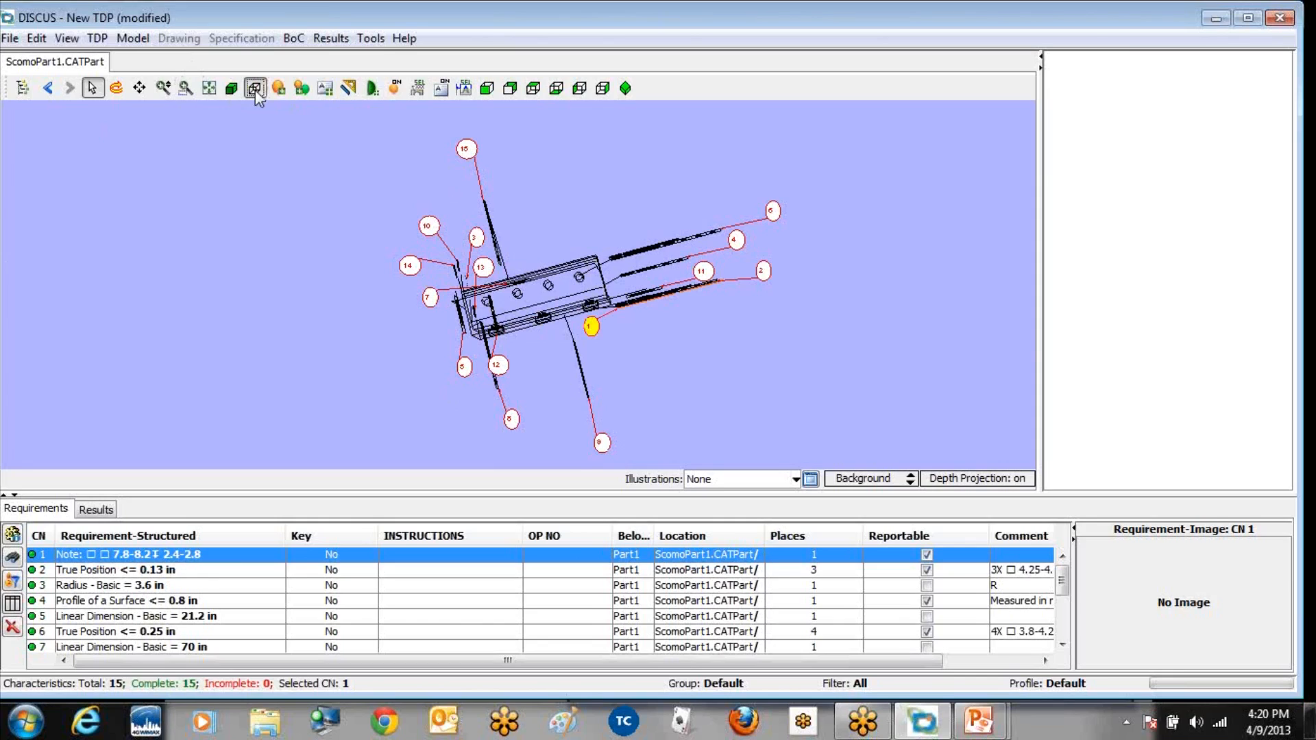
pyautogui.click(232, 89)
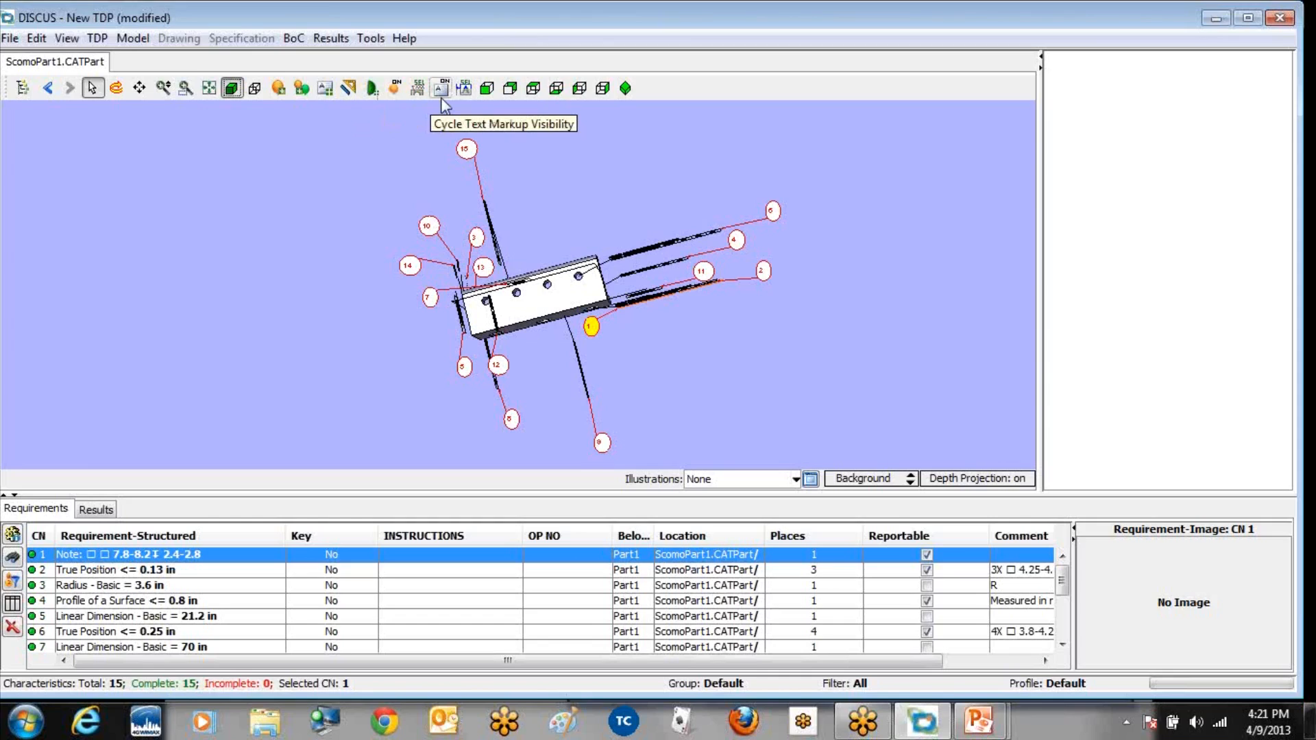
# Step: Examine the ballooned part in each standard orthographic view and the isometric view, and go back one model position
pyautogui.click(487, 88)
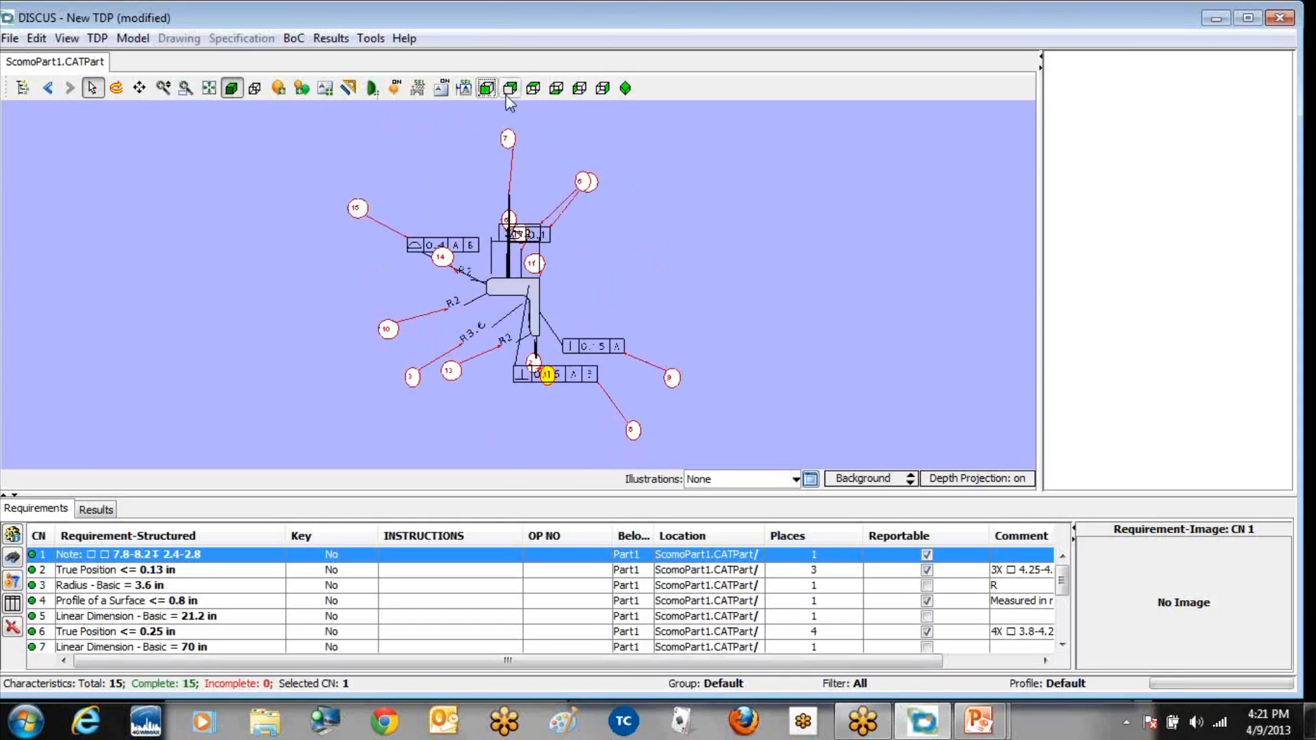
pyautogui.click(509, 89)
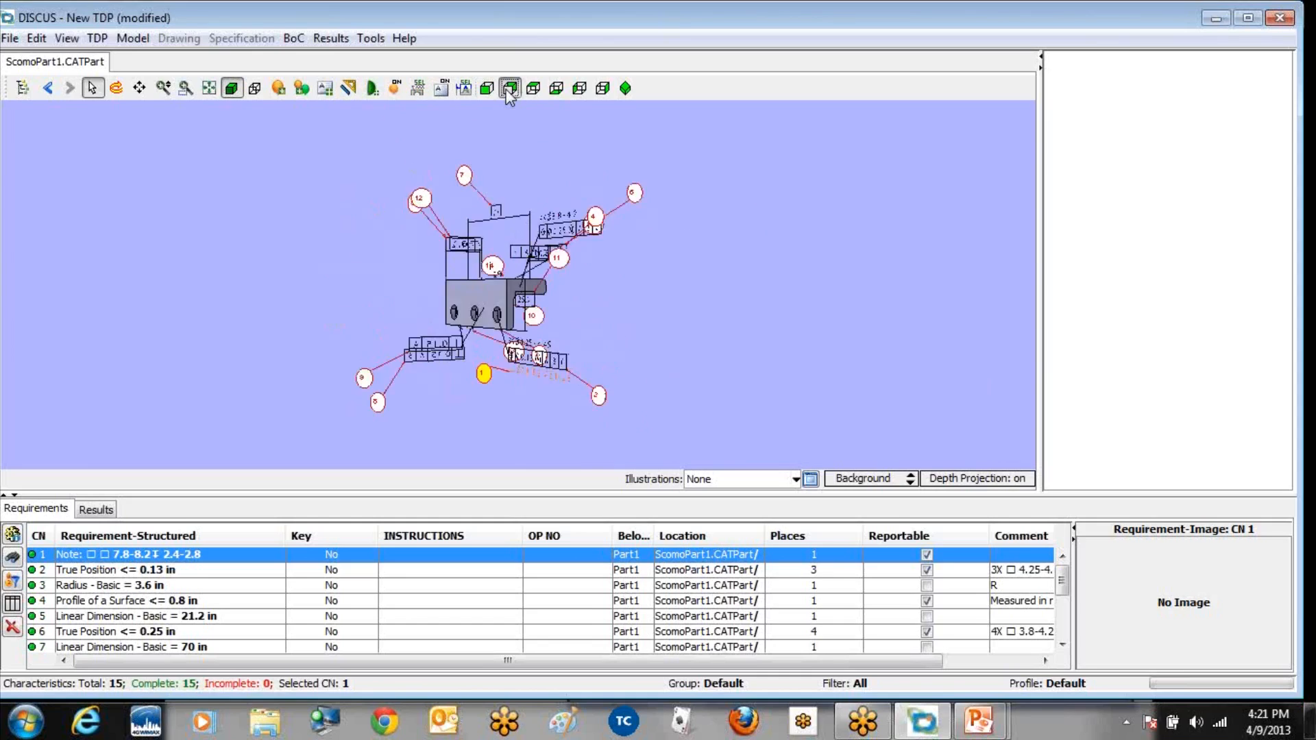
pyautogui.click(535, 91)
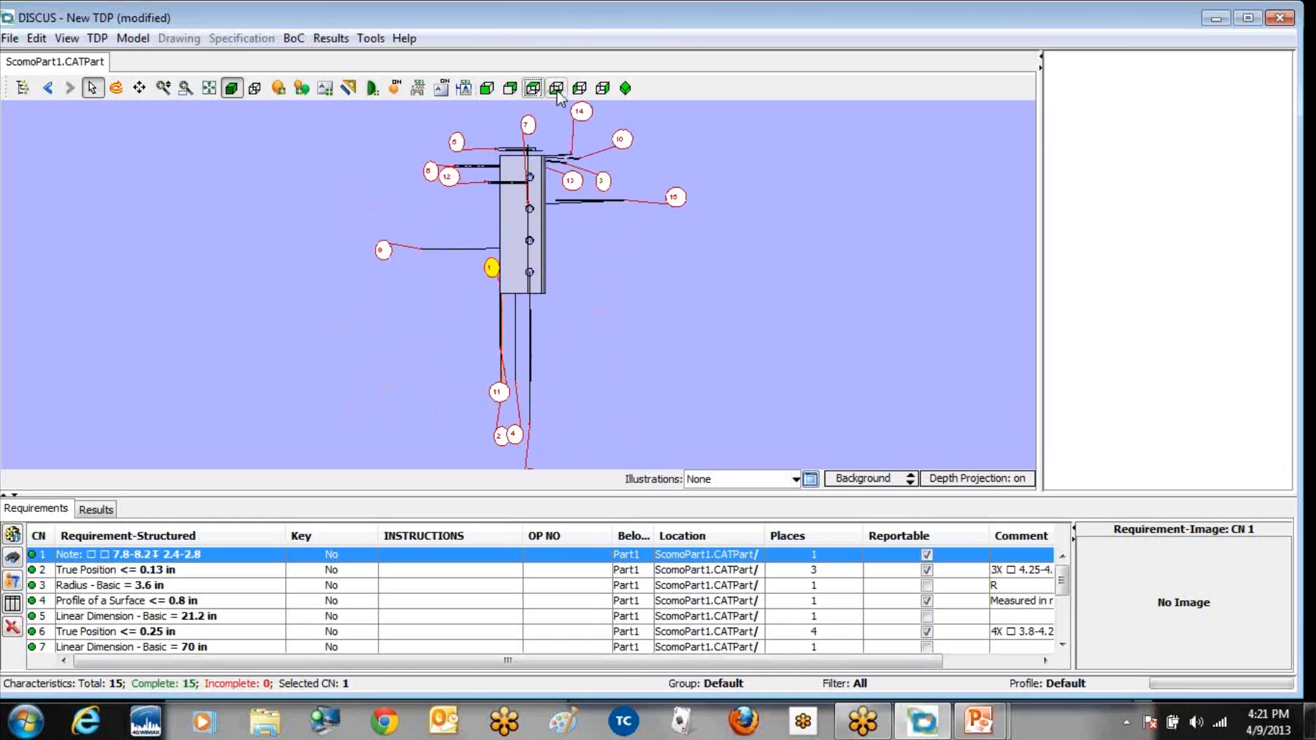
pyautogui.click(556, 90)
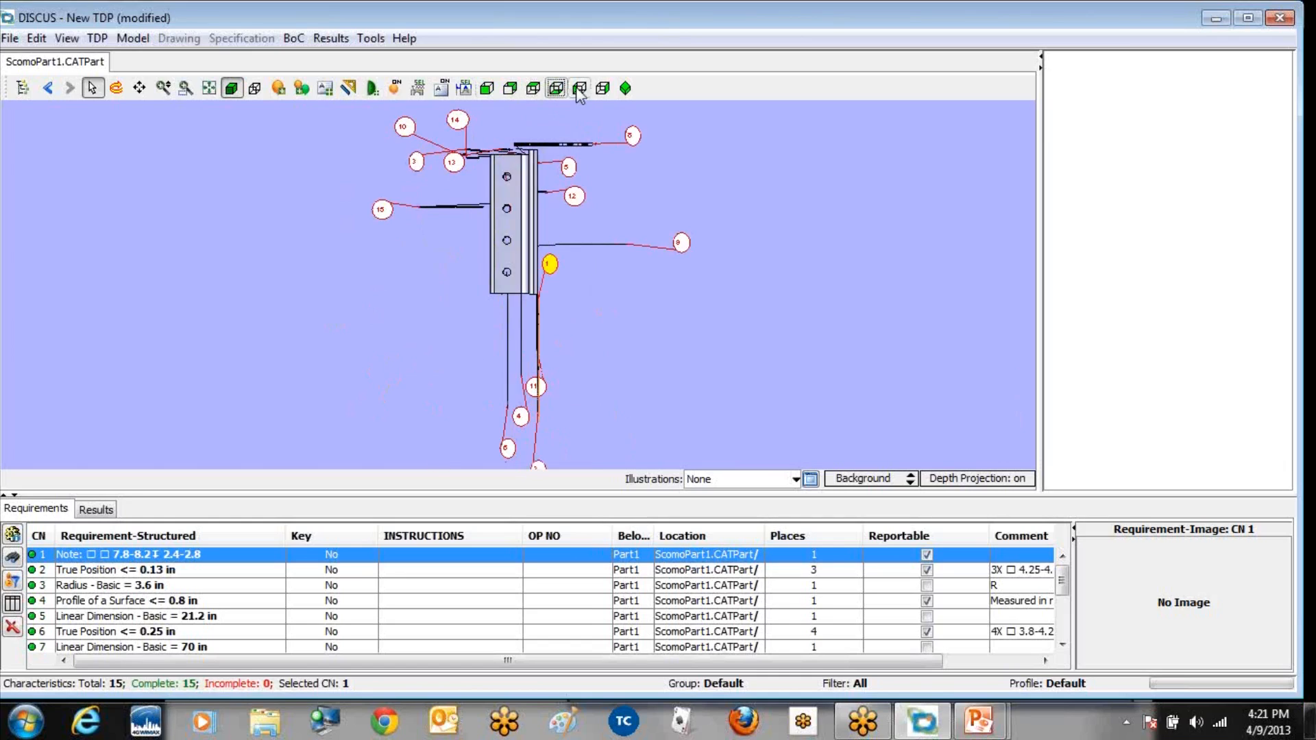
pyautogui.click(579, 90)
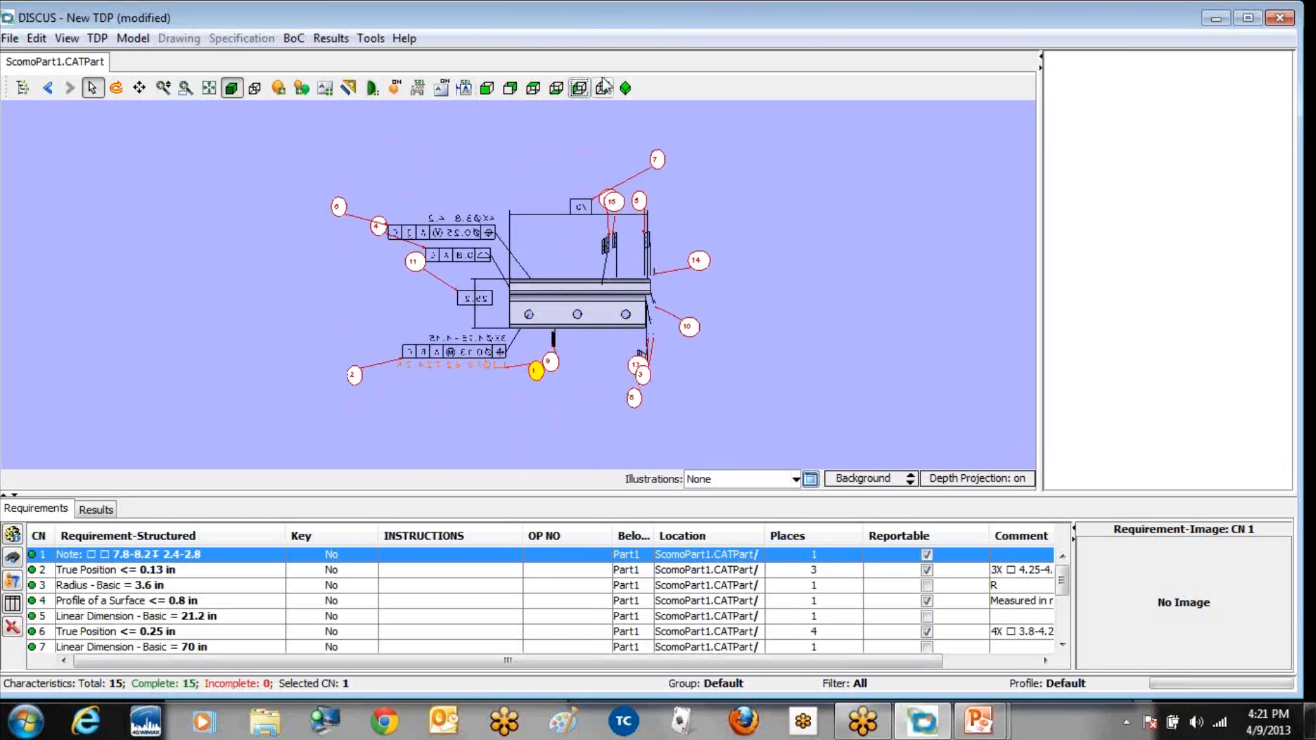
pyautogui.click(603, 87)
pyautogui.click(626, 88)
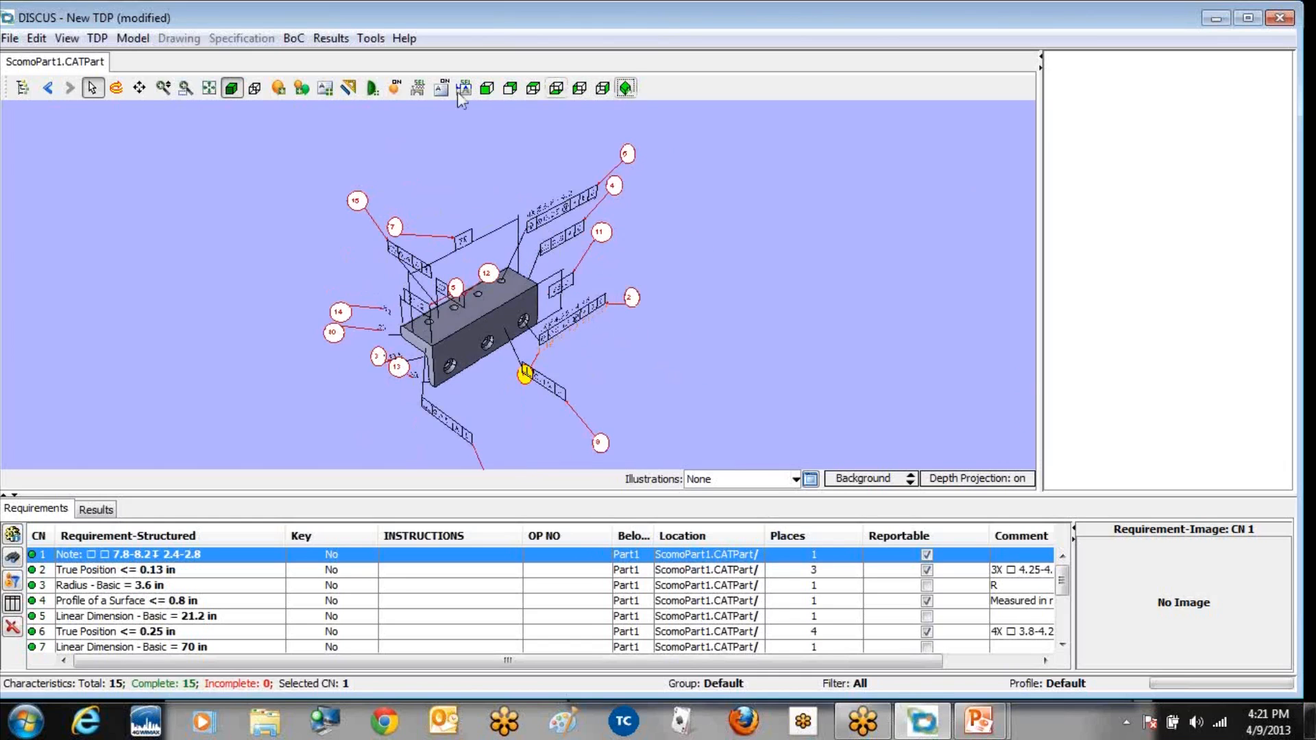
pyautogui.click(49, 96)
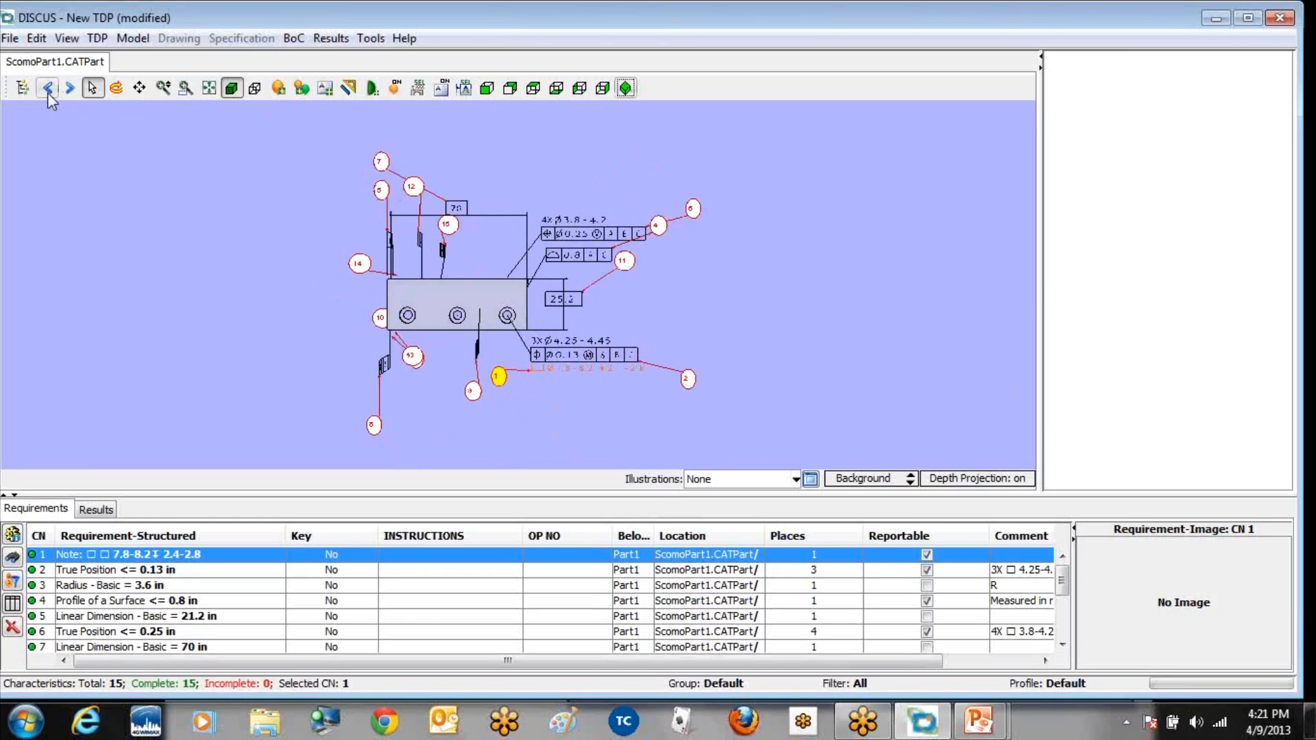